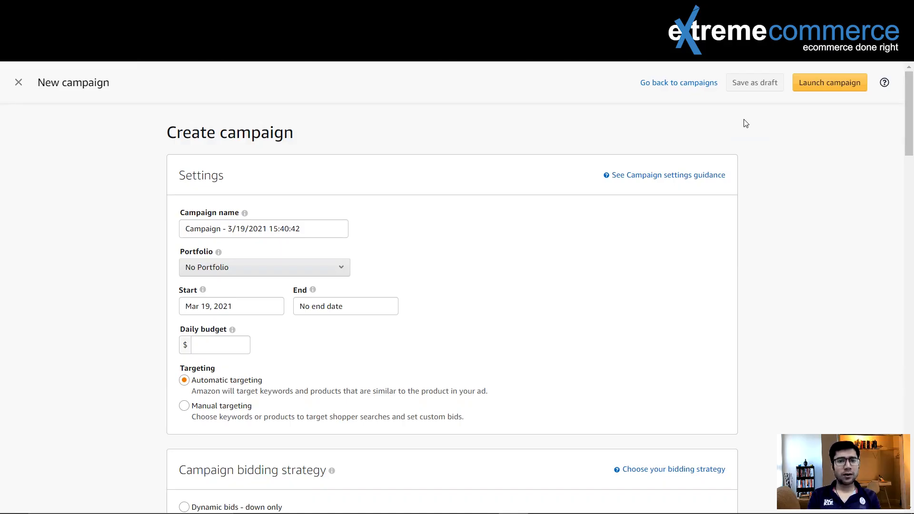
Step: Set the campaign to manual targeting with the Dynamic bids - down only bidding strategy
scroll(570, 159, down, 1)
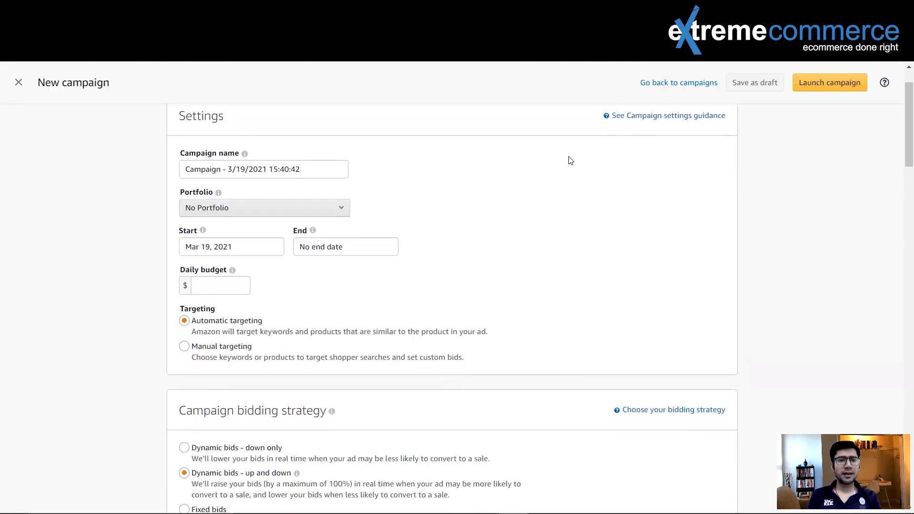
scroll(569, 160, down, 1)
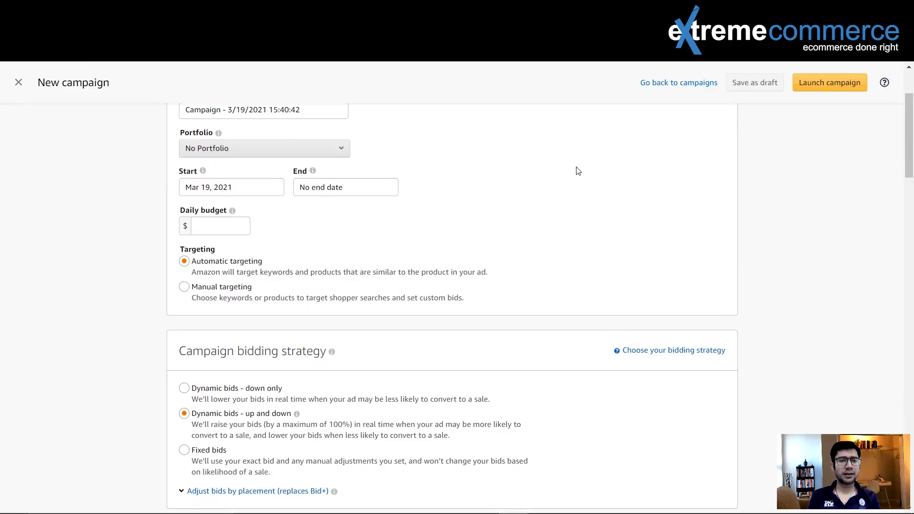
scroll(576, 170, up, 2)
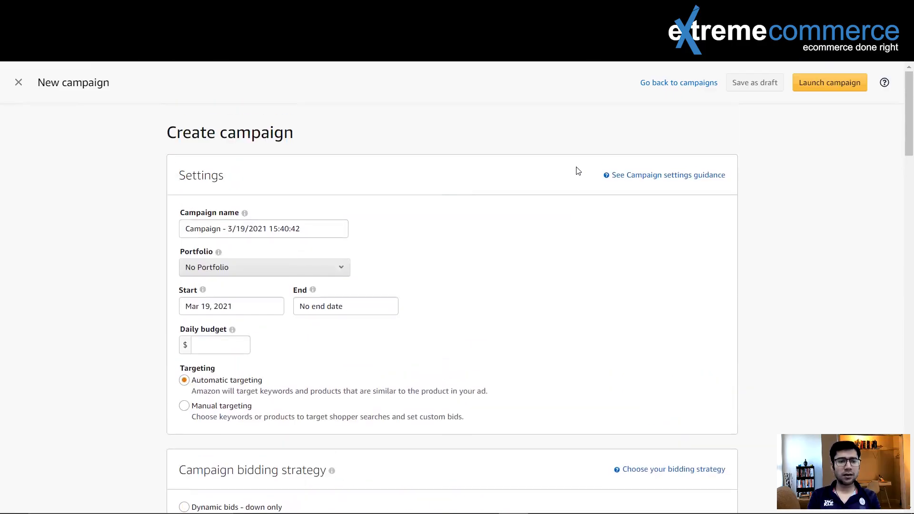
scroll(578, 170, down, 1)
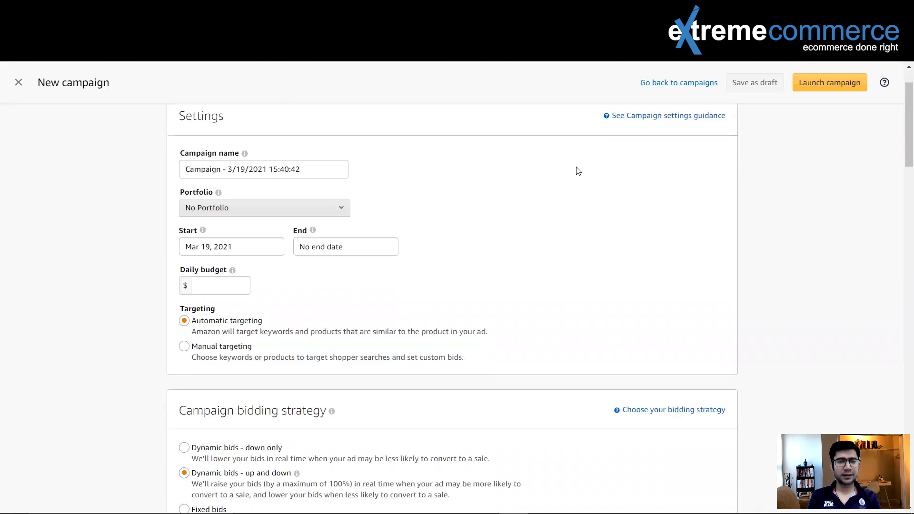
scroll(578, 171, down, 1)
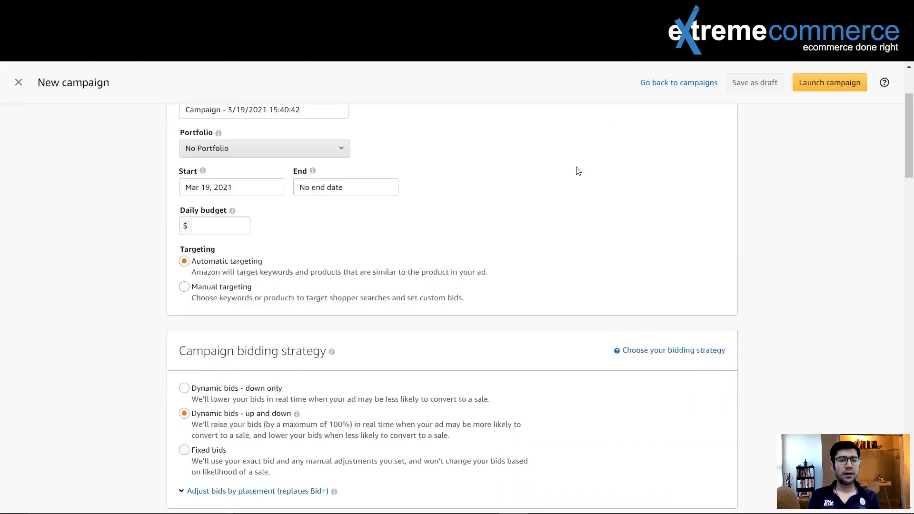
click(184, 287)
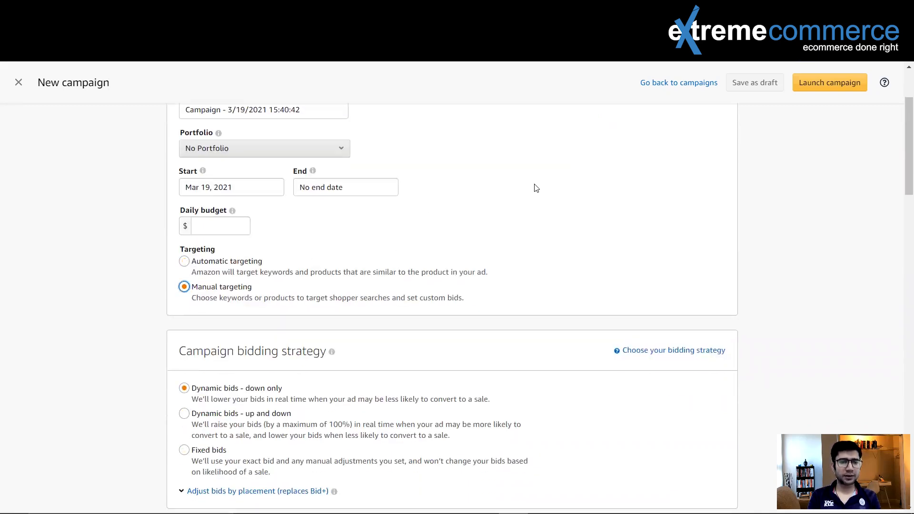
scroll(537, 188, down, 3)
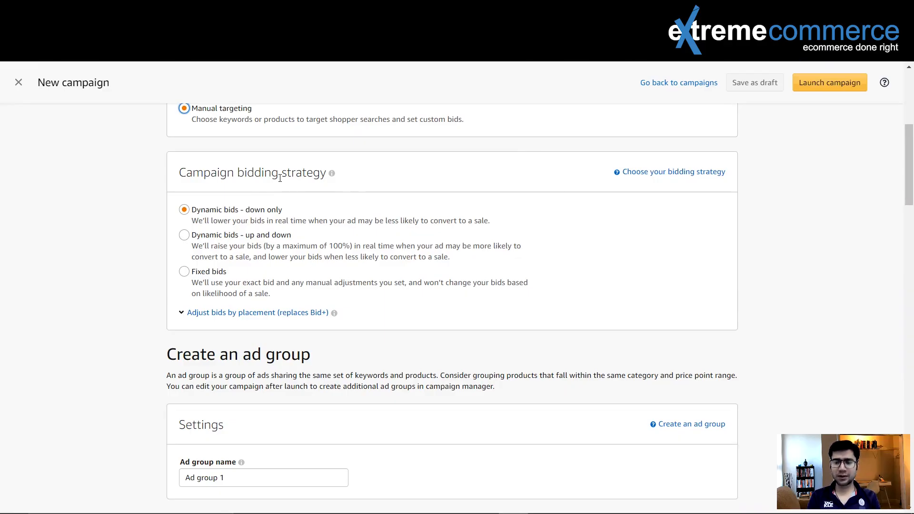
click(282, 211)
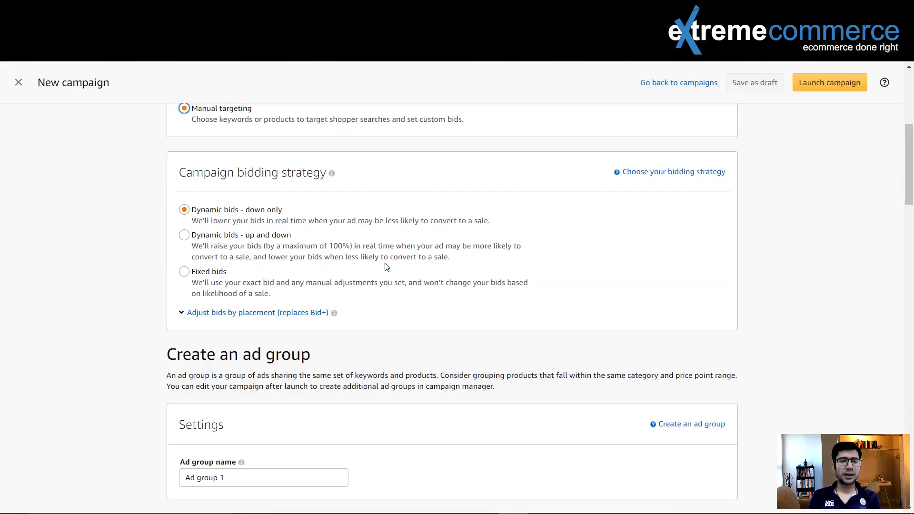
Step: Add the Sea-Crits Otar The Seal plush toy to the advertised products
scroll(387, 266, down, 8)
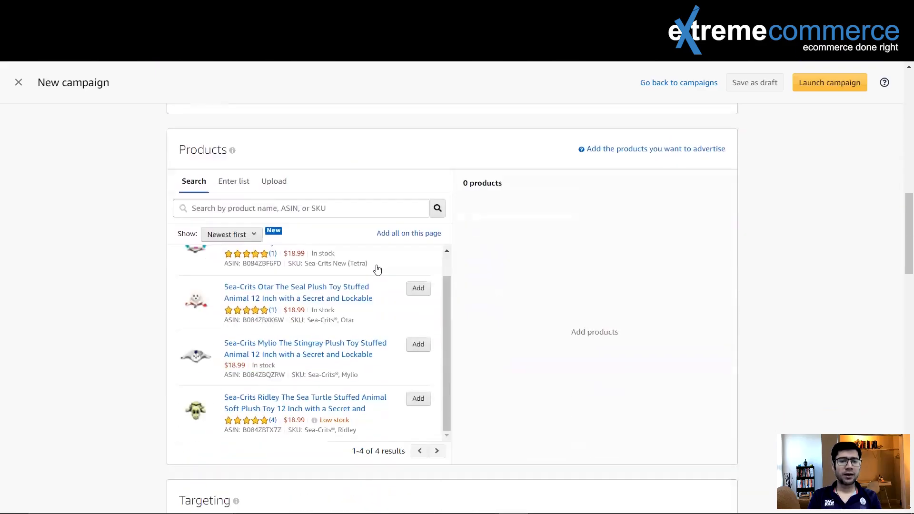
scroll(377, 269, down, 1)
click(417, 257)
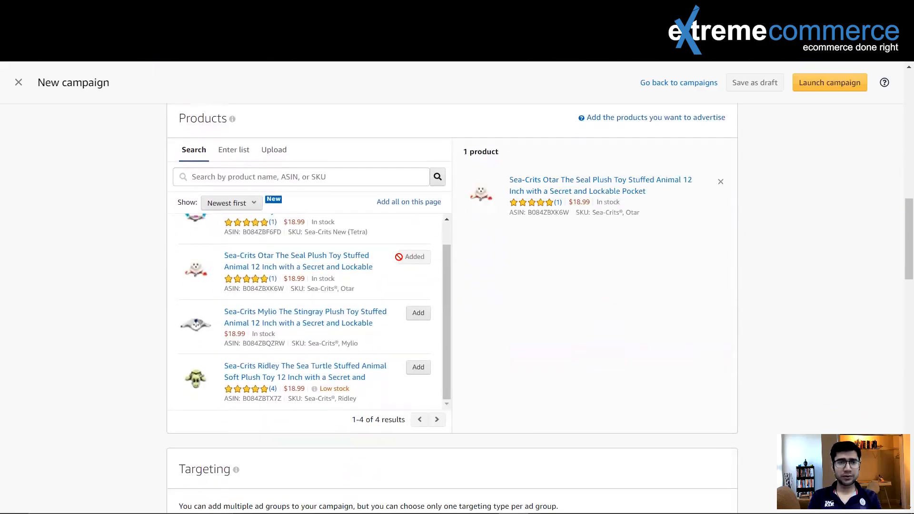
Step: Set up keyword targeting for manual list entry with only the Exact match type enabled
scroll(399, 257, down, 5)
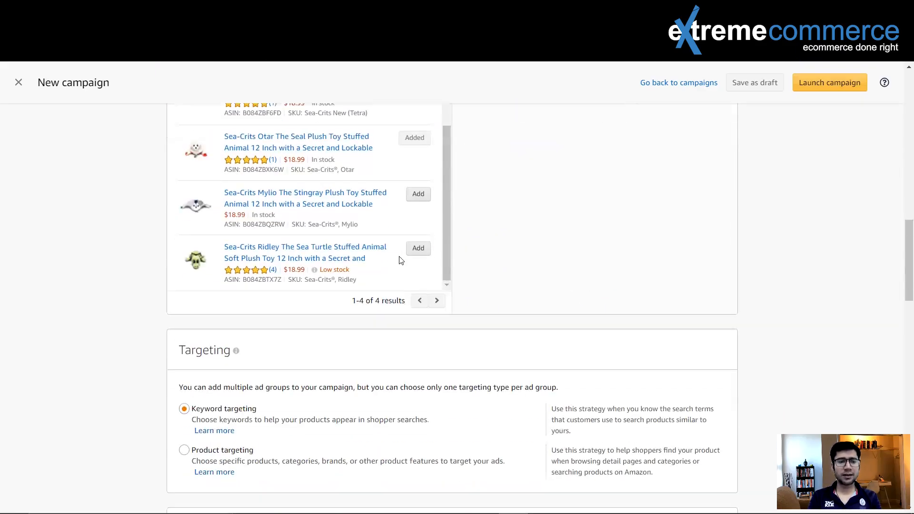
scroll(399, 259, down, 2)
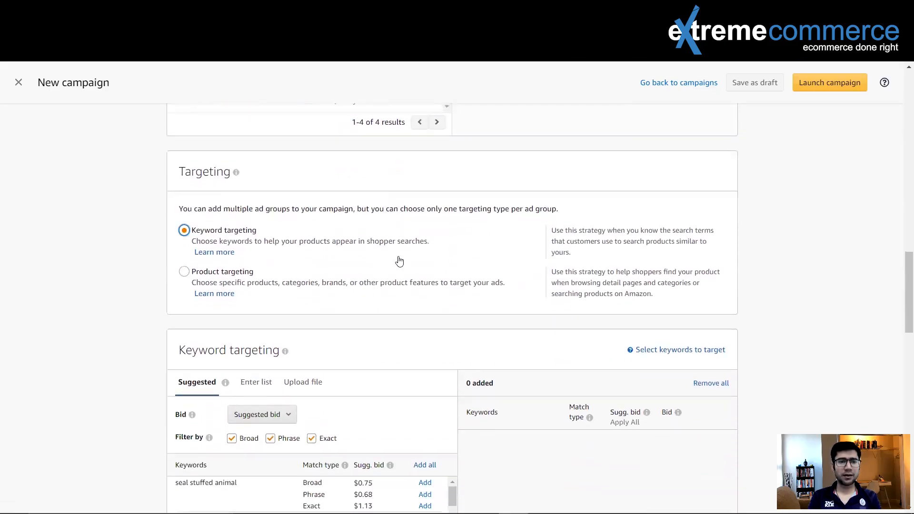
scroll(398, 259, down, 3)
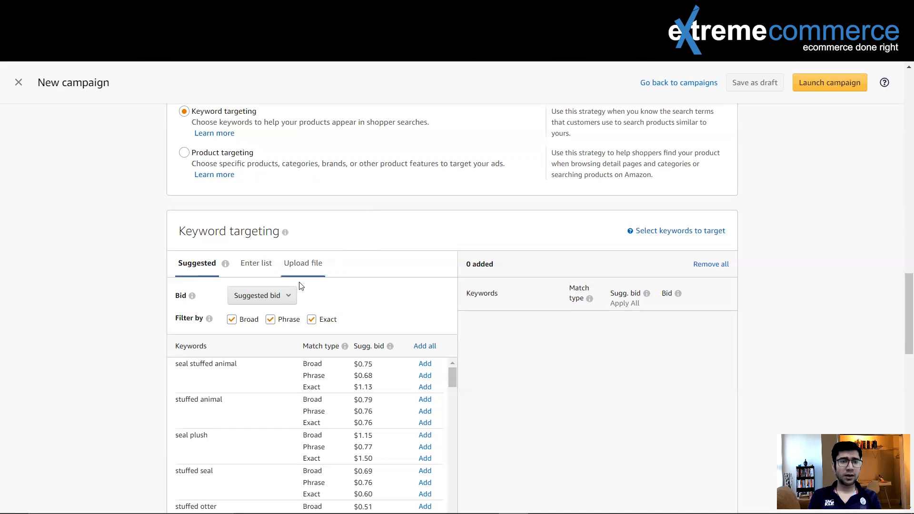
click(251, 267)
click(231, 320)
click(271, 320)
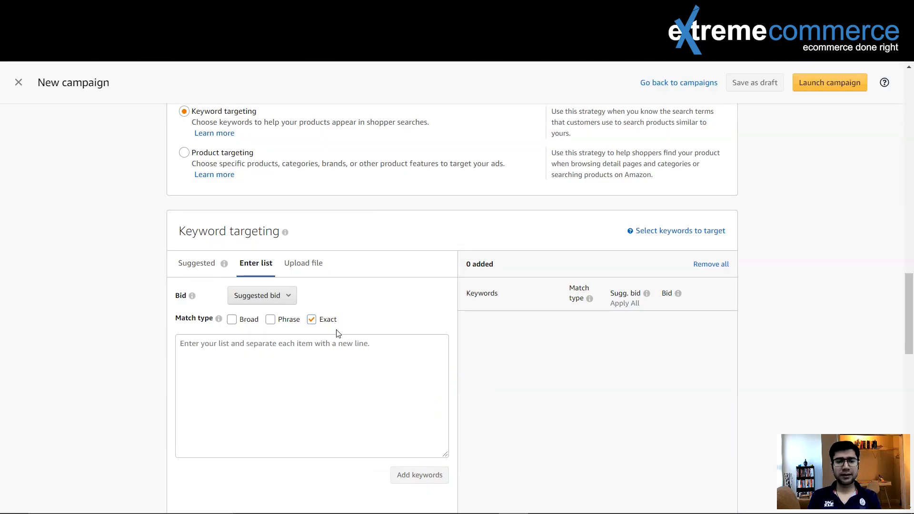
Step: Switch to the Excel keyword worksheet and copy the phrases from "hair comb" through "styling combs for women"
mouse_move(515, 505)
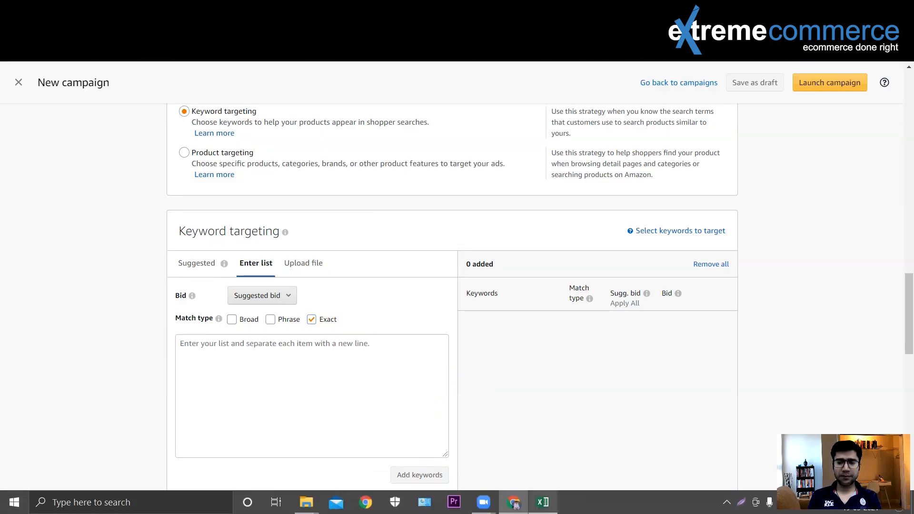
mouse_move(543, 503)
click(547, 450)
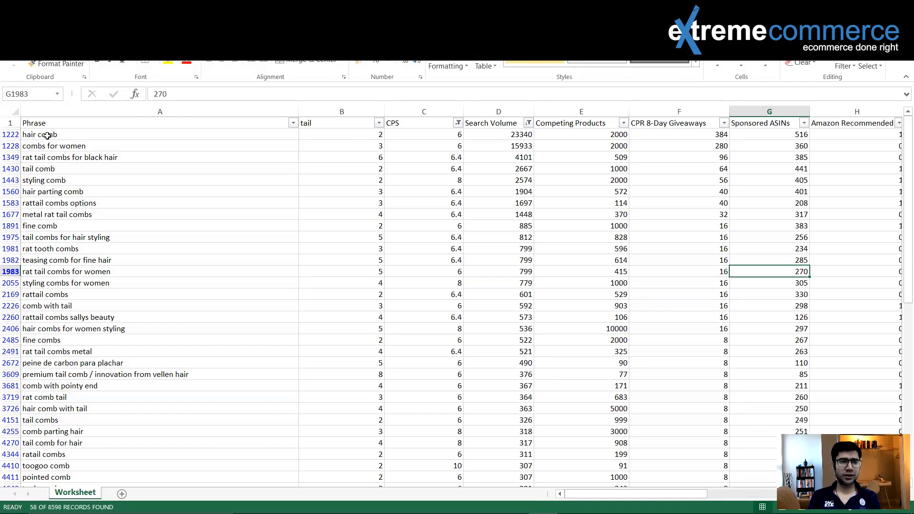
drag(30, 135, 93, 286)
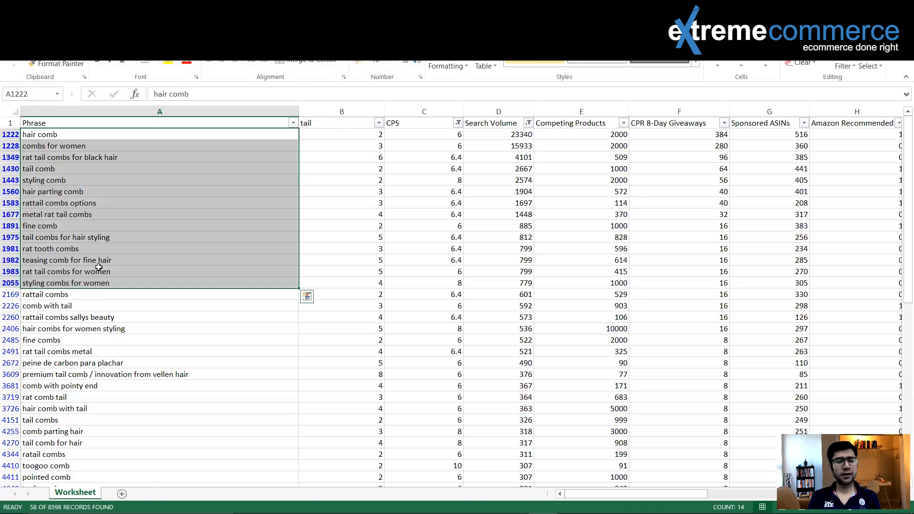
key(ctrl+c)
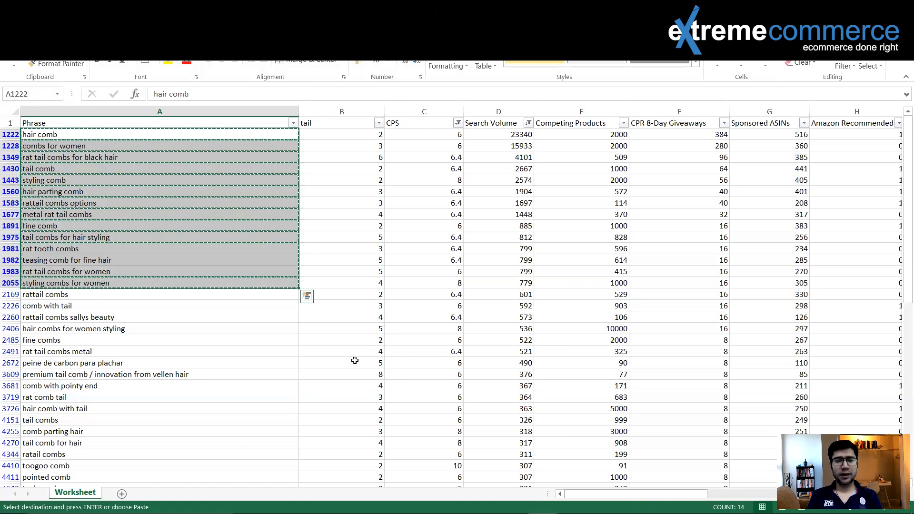
Step: Return to the campaign in Chrome and add the copied phrases as exact match keywords with suggested bids
click(513, 510)
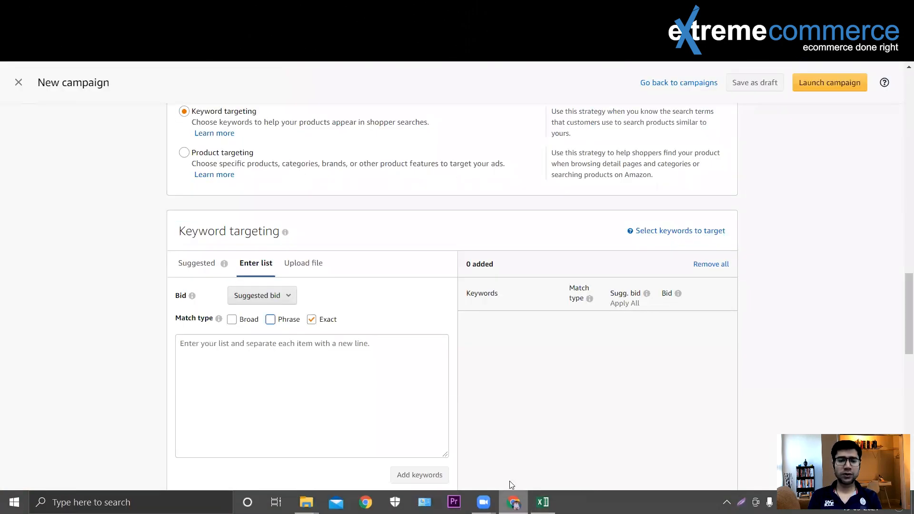
click(258, 360)
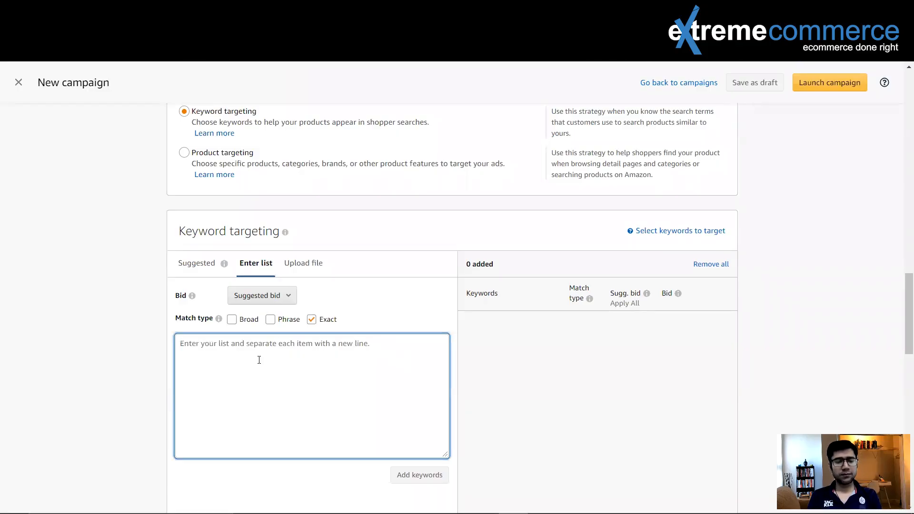
key(ctrl+v)
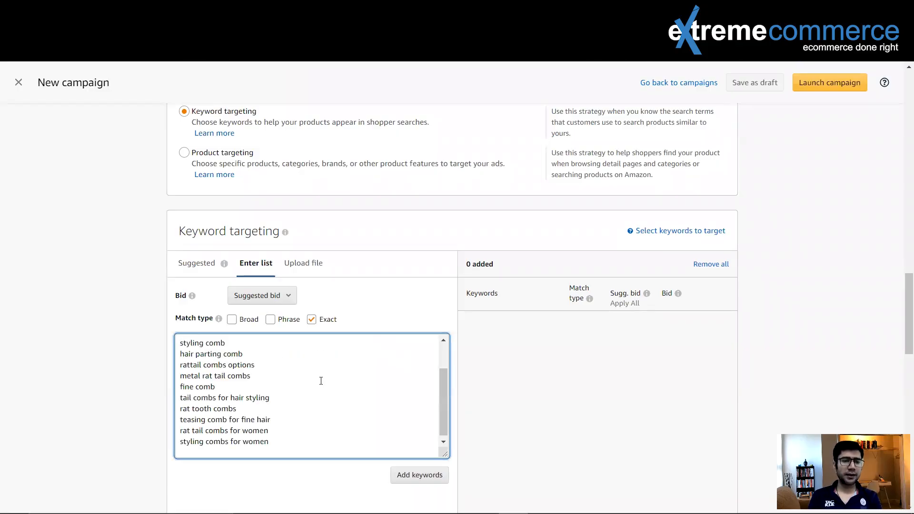
click(415, 476)
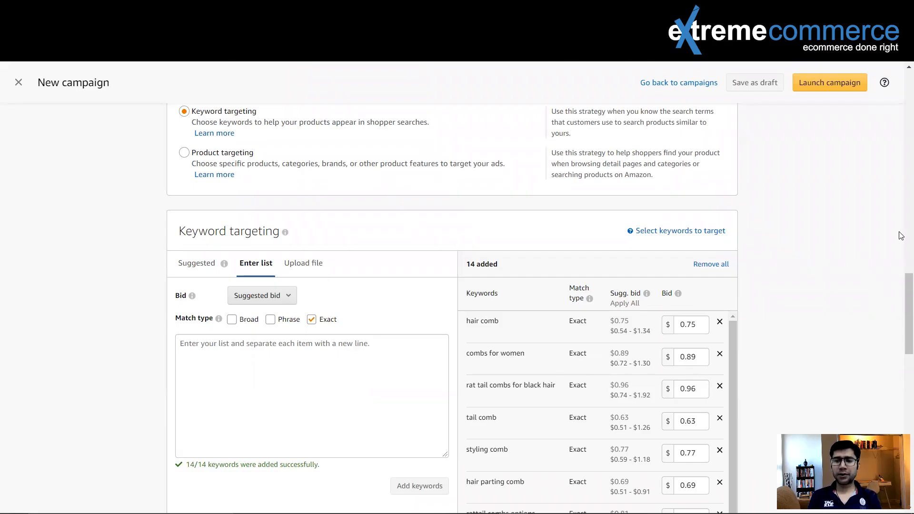
Step: Expand the bid adjustments by placement under the campaign bidding strategy
drag(901, 291, 902, 315)
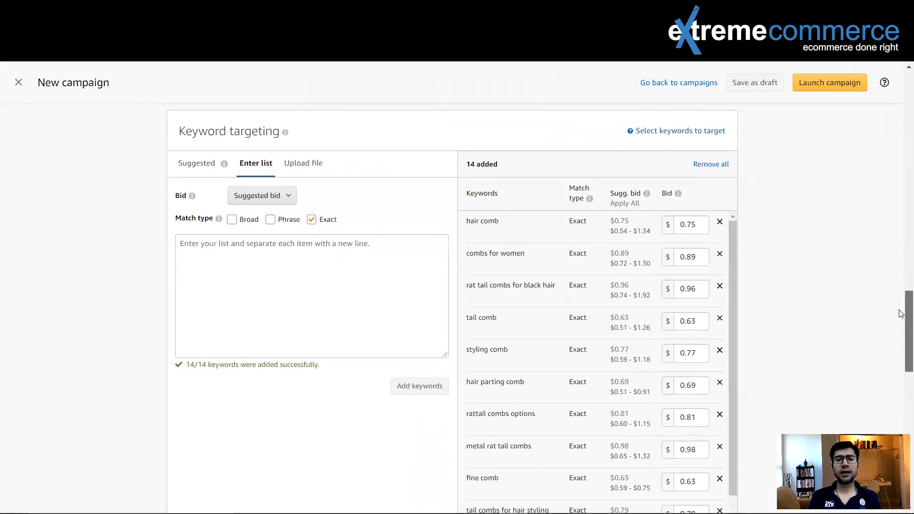
drag(901, 314, 901, 314)
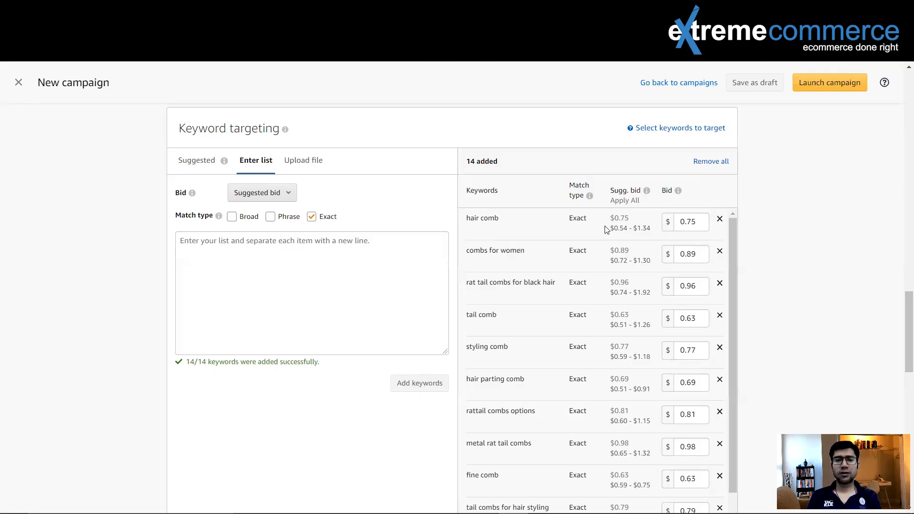
scroll(600, 230, up, 5)
scroll(600, 230, up, 12)
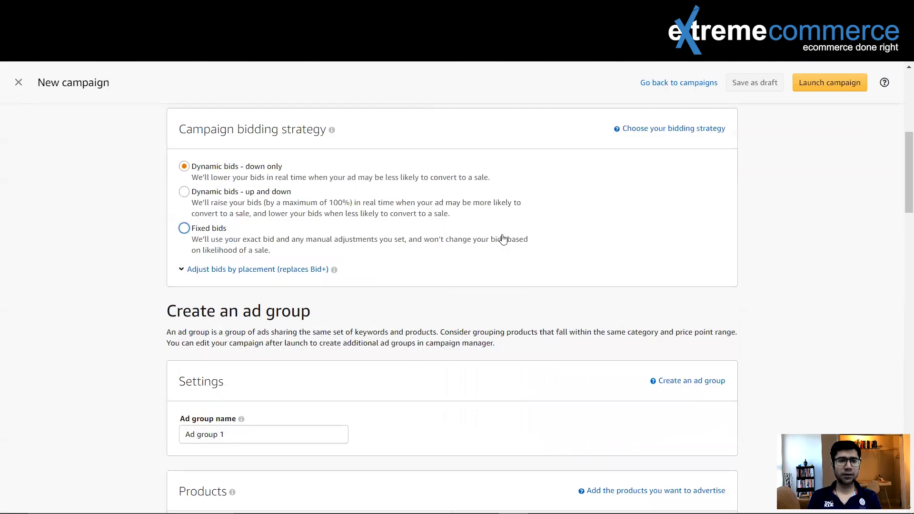
click(181, 269)
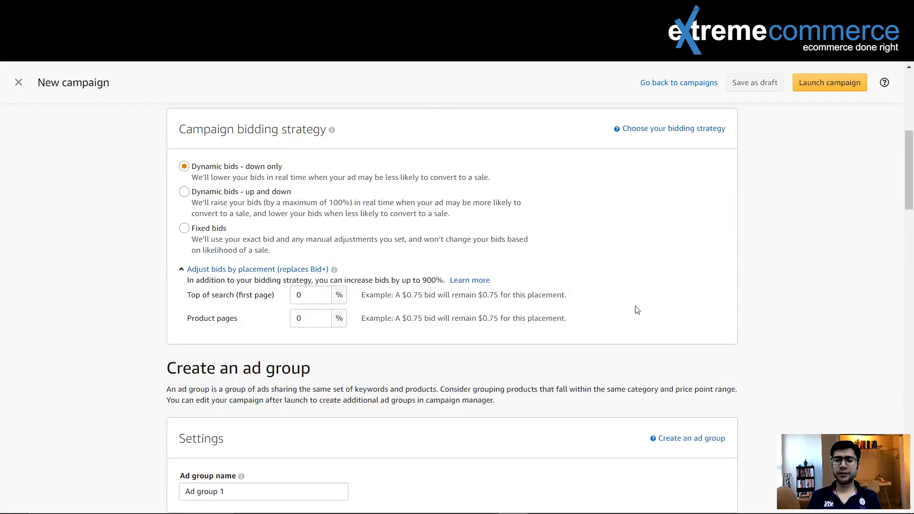
Step: Review the campaign settings, placement adjustments, and the added keywords with their match types, suggested bids and bids
scroll(770, 293, down, 5)
scroll(770, 292, down, 15)
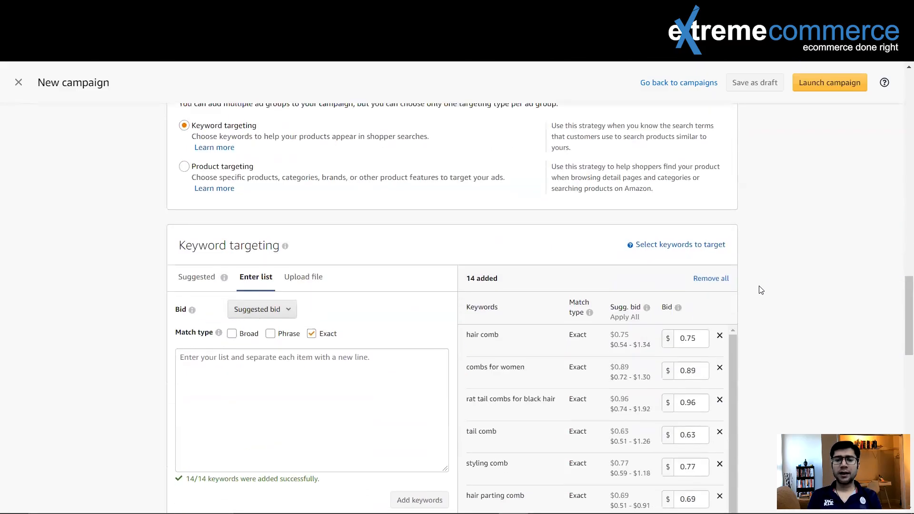
scroll(759, 279, up, 3)
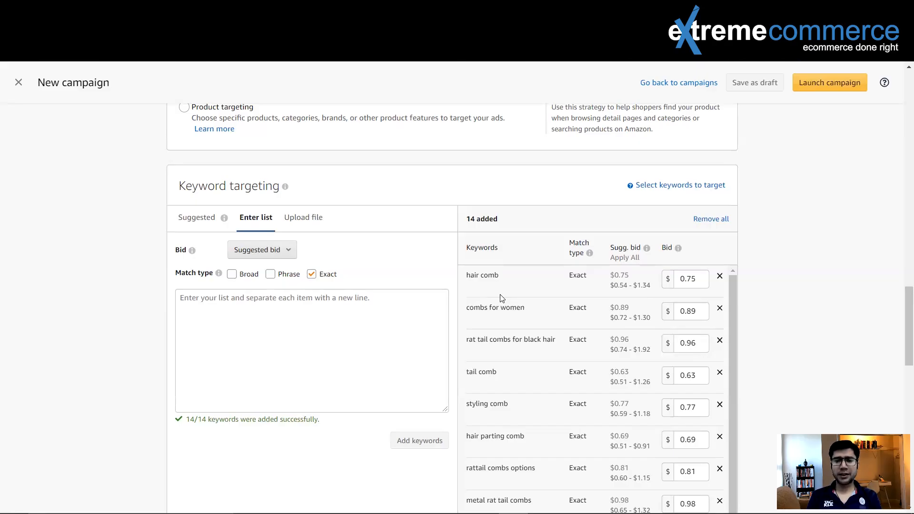
scroll(507, 292, up, 20)
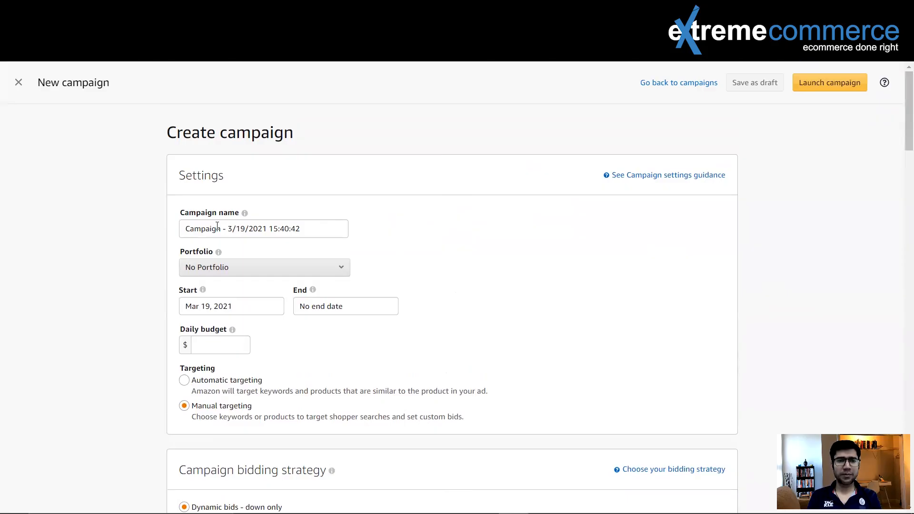
scroll(630, 276, down, 9)
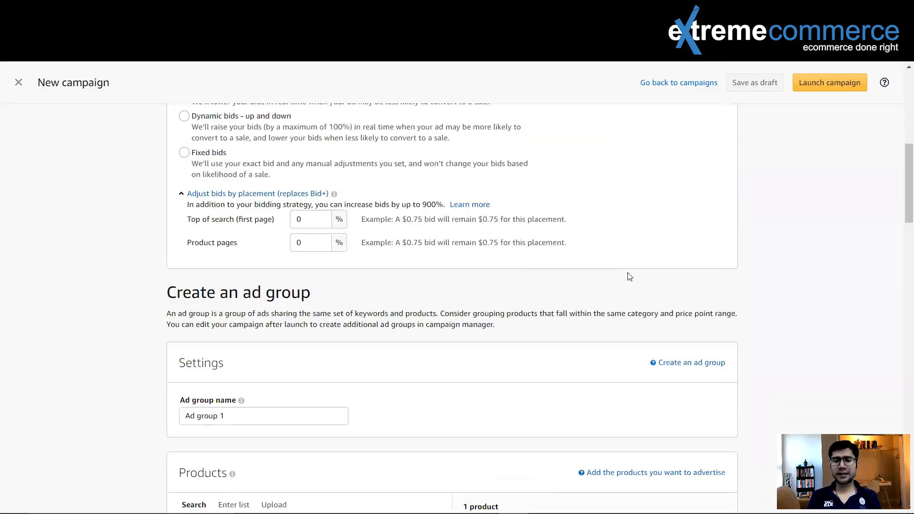
scroll(629, 277, down, 15)
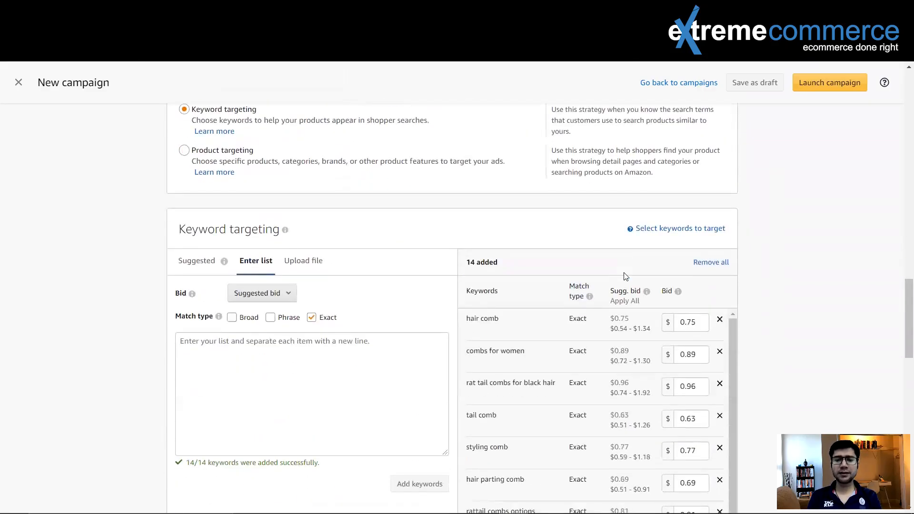
scroll(626, 276, down, 2)
scroll(523, 273, down, 2)
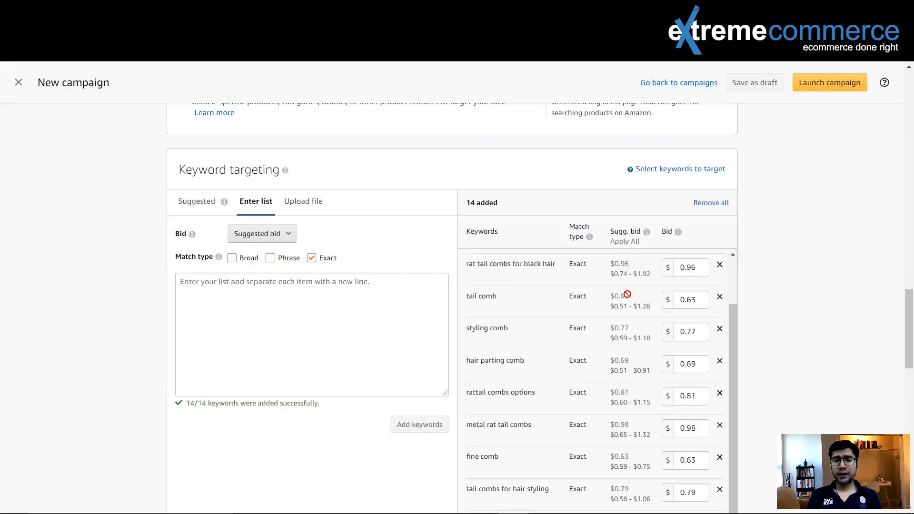
scroll(591, 307, up, 2)
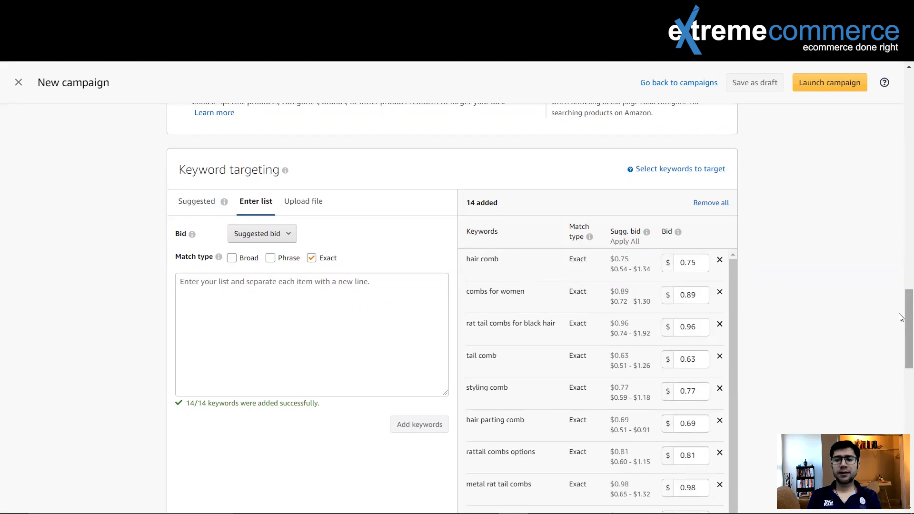
Step: Remove all added keywords and add only "hair comb" as an exact match keyword with the suggested bid
scroll(901, 320, down, 1)
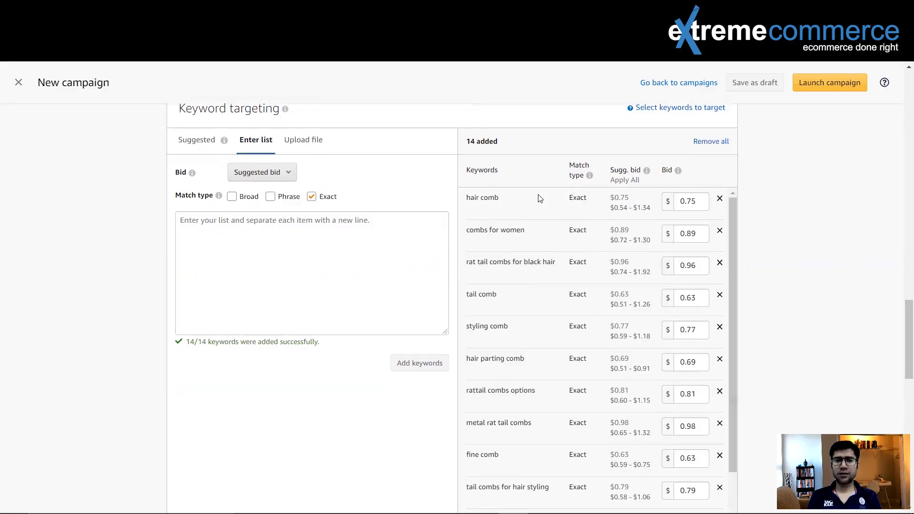
click(696, 143)
click(203, 222)
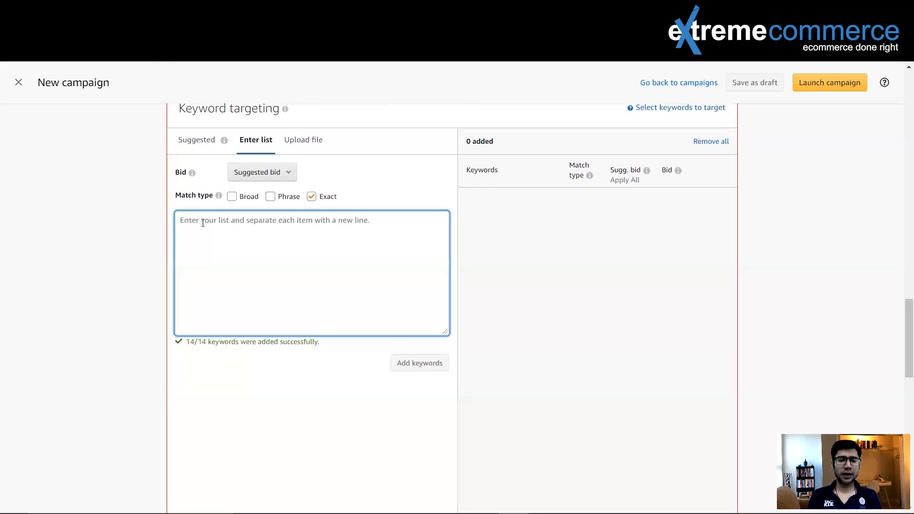
text(hair comb)
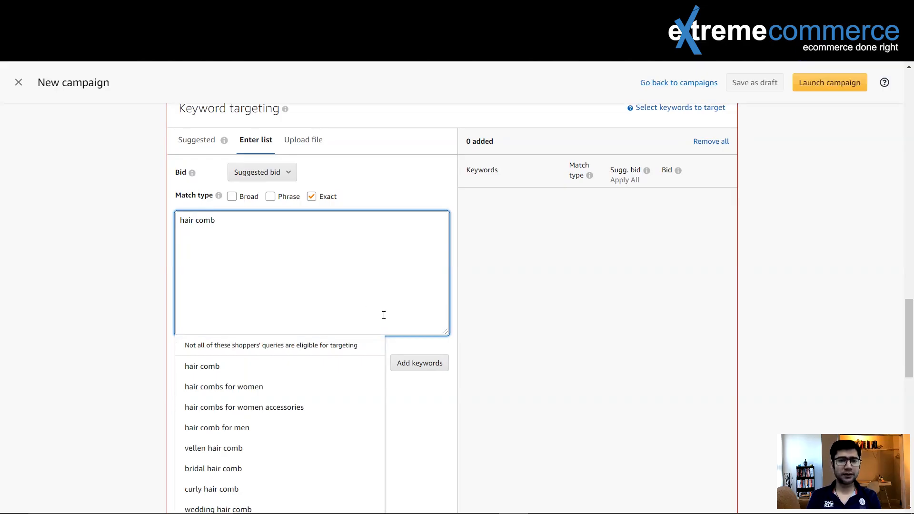
click(213, 366)
click(403, 364)
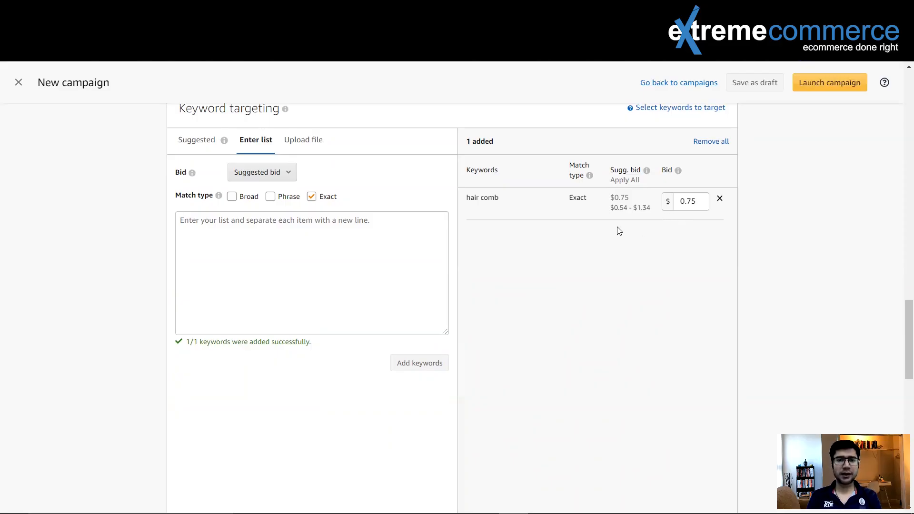
Step: Review the campaign settings, placement bid adjustments, ad group and targeting sections against the single "hair comb" keyword and its bid
scroll(619, 231, up, 15)
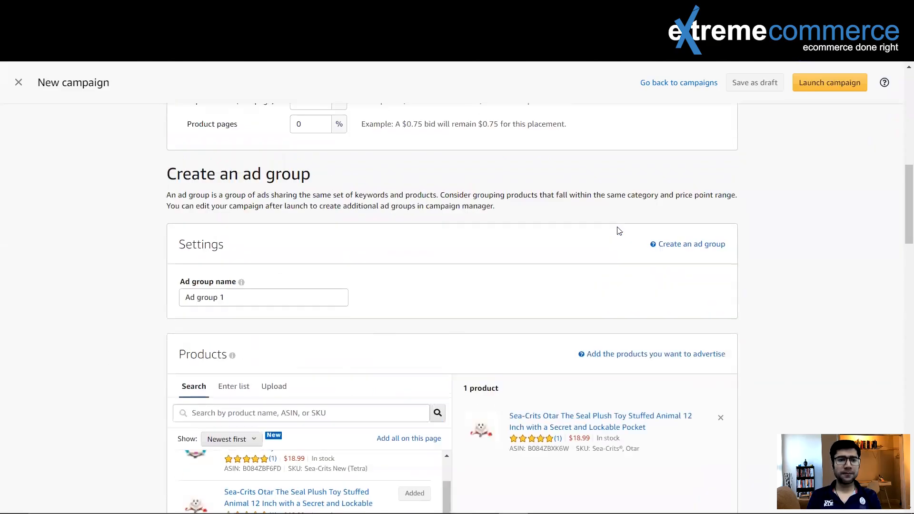
scroll(619, 231, up, 1)
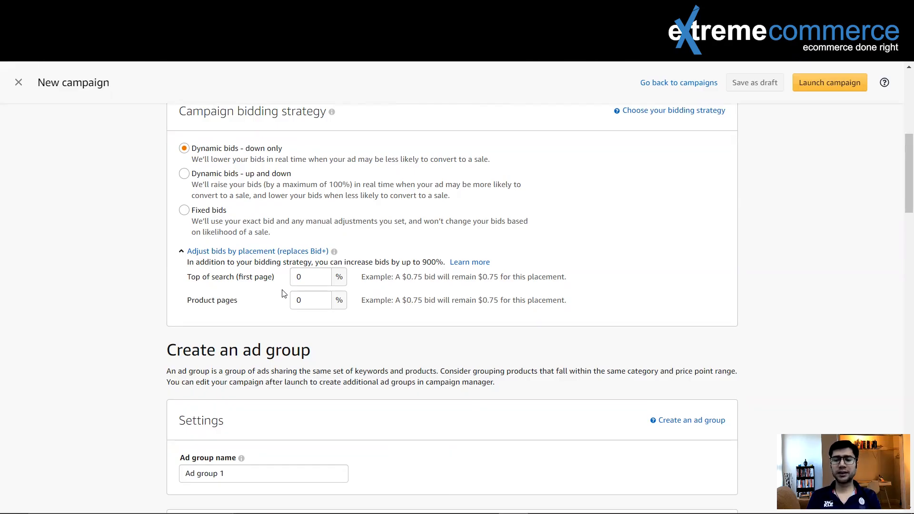
scroll(397, 286, down, 6)
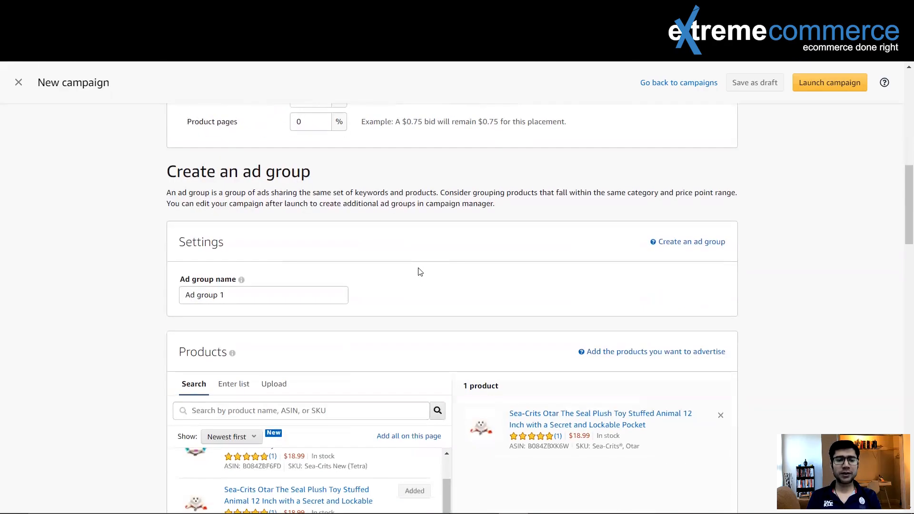
scroll(398, 277, down, 12)
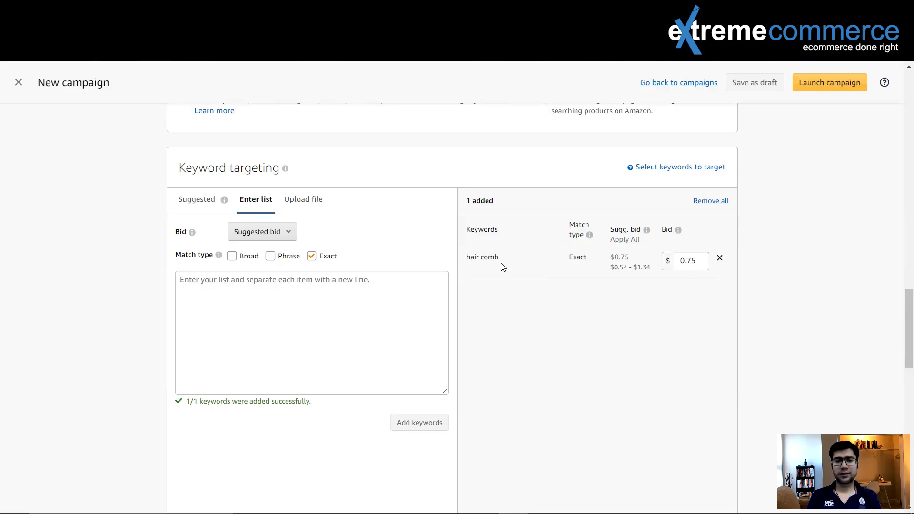
scroll(502, 267, up, 20)
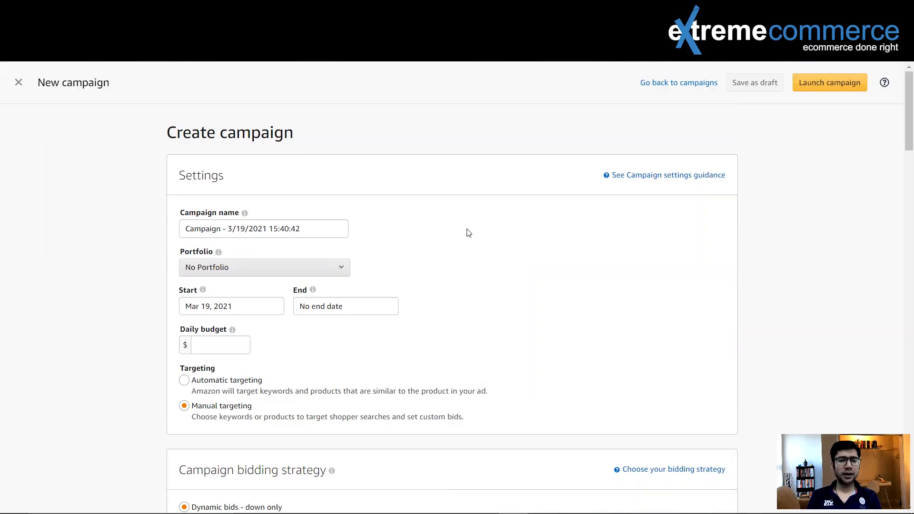
scroll(468, 232, down, 9)
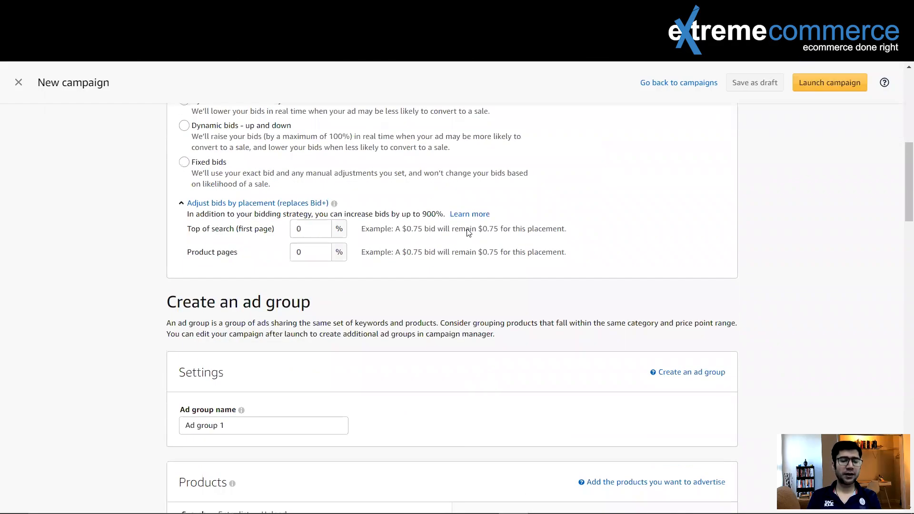
scroll(468, 233, down, 12)
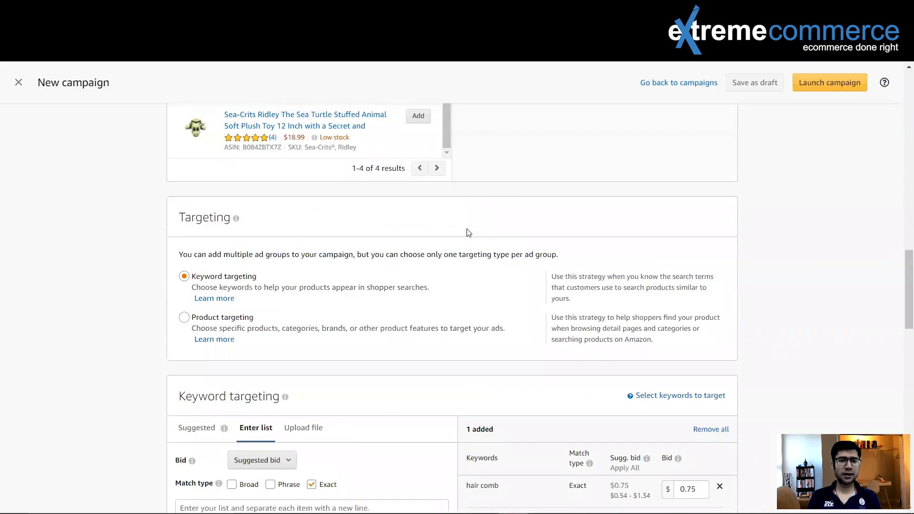
scroll(468, 233, down, 3)
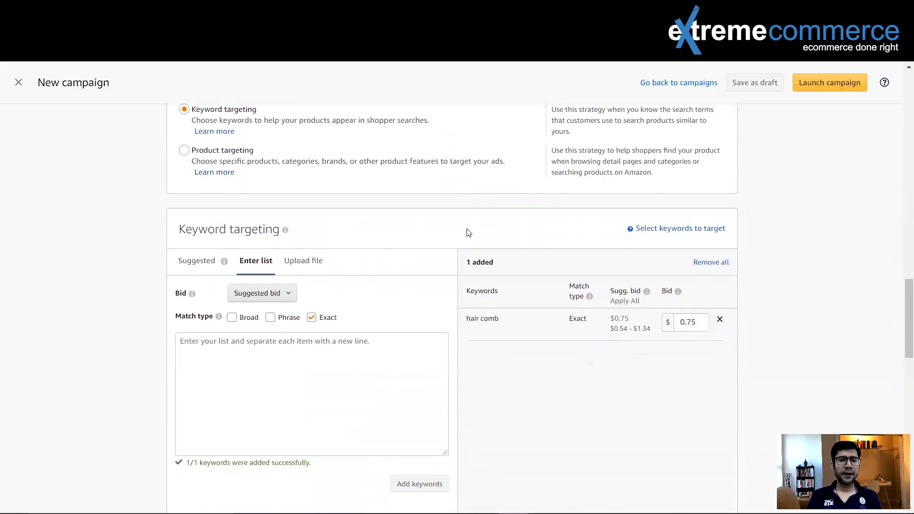